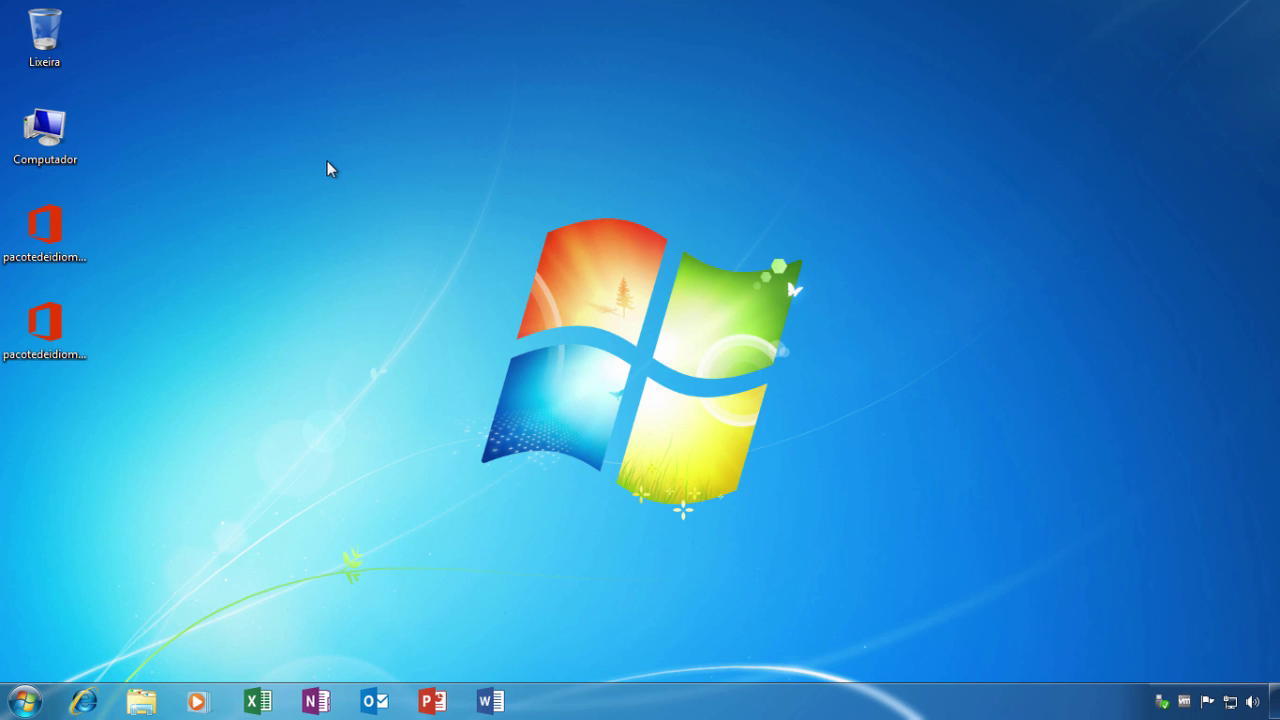
Select and deselect the two language pack files on the desktop
double_click(45, 228)
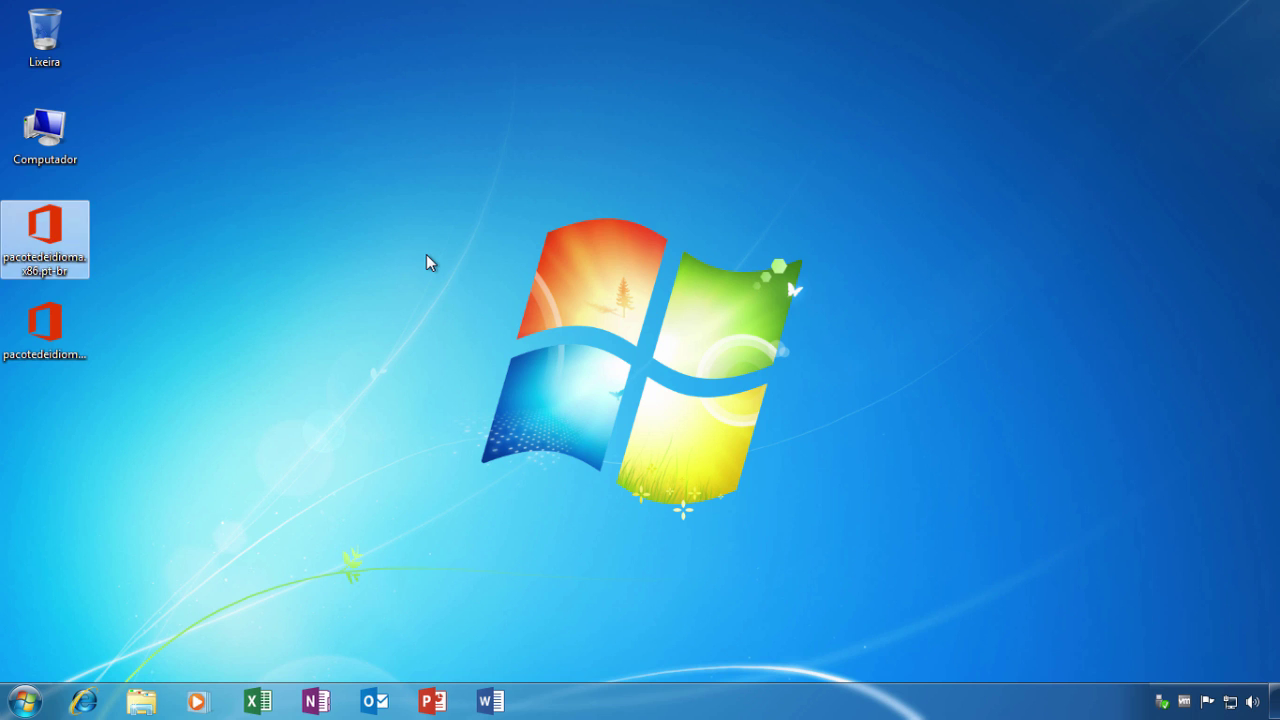
click(70, 322)
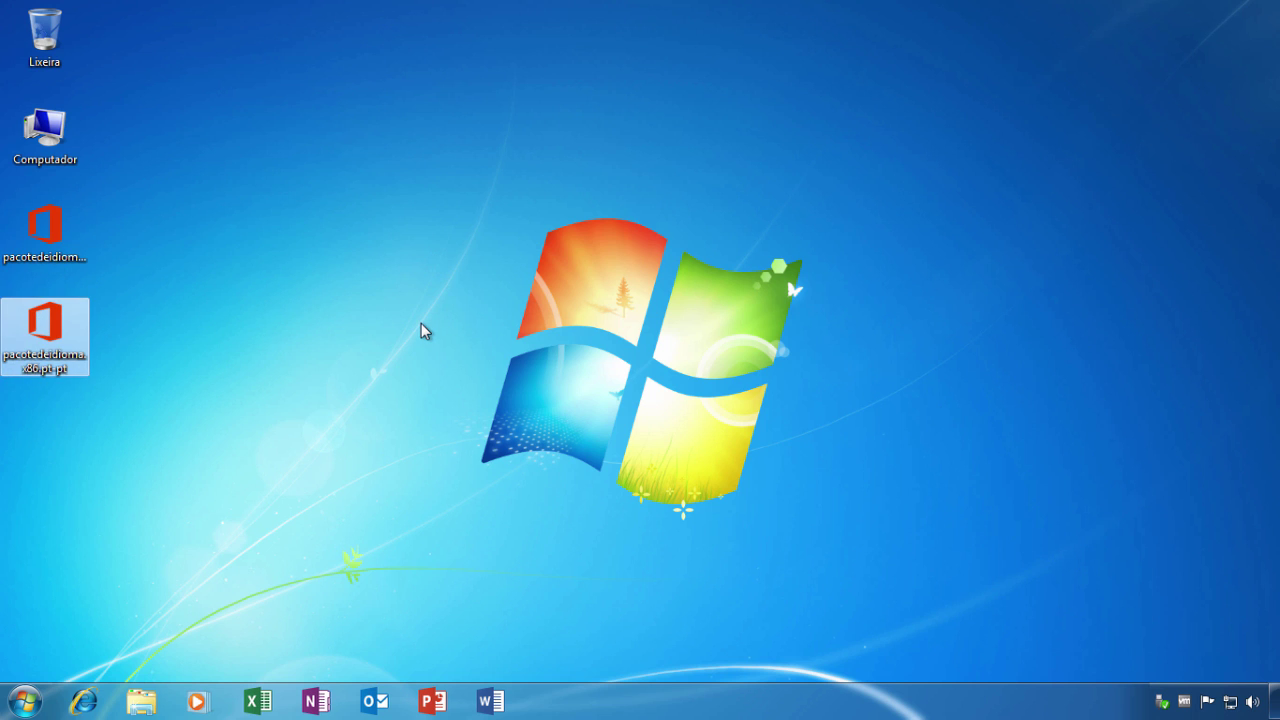
click(69, 232)
click(66, 335)
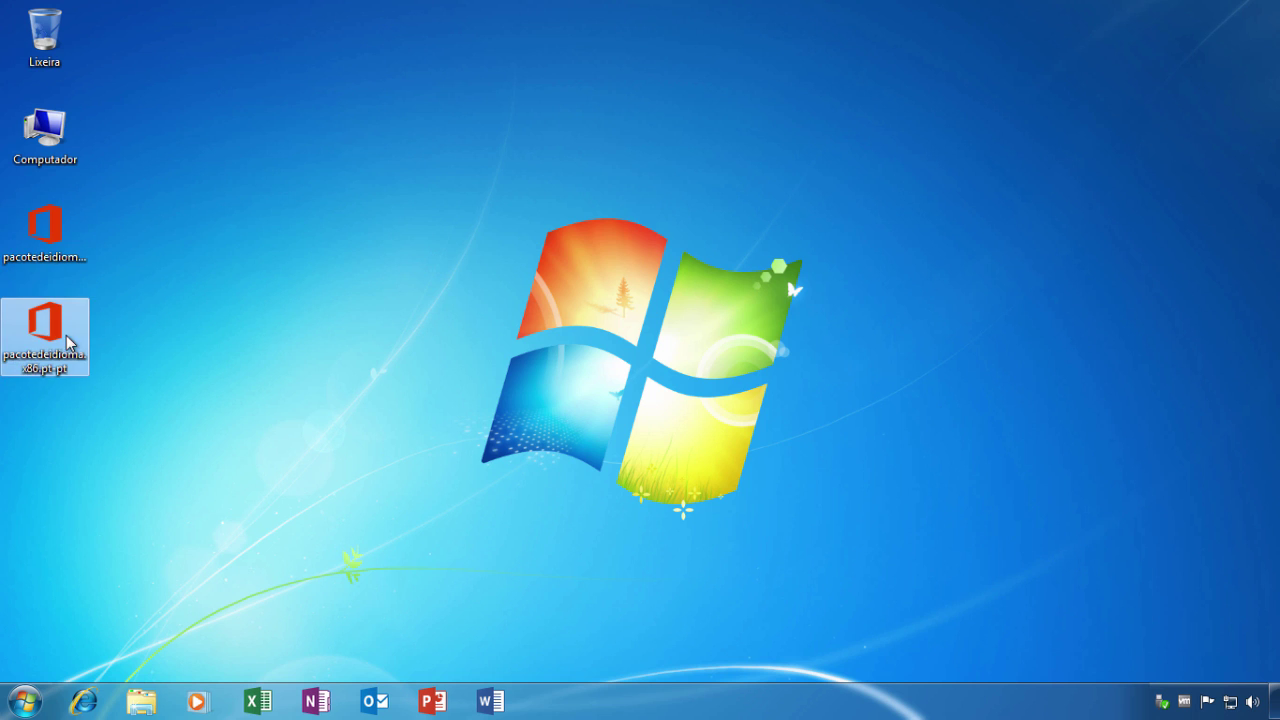
click(186, 350)
drag(123, 378, 5, 205)
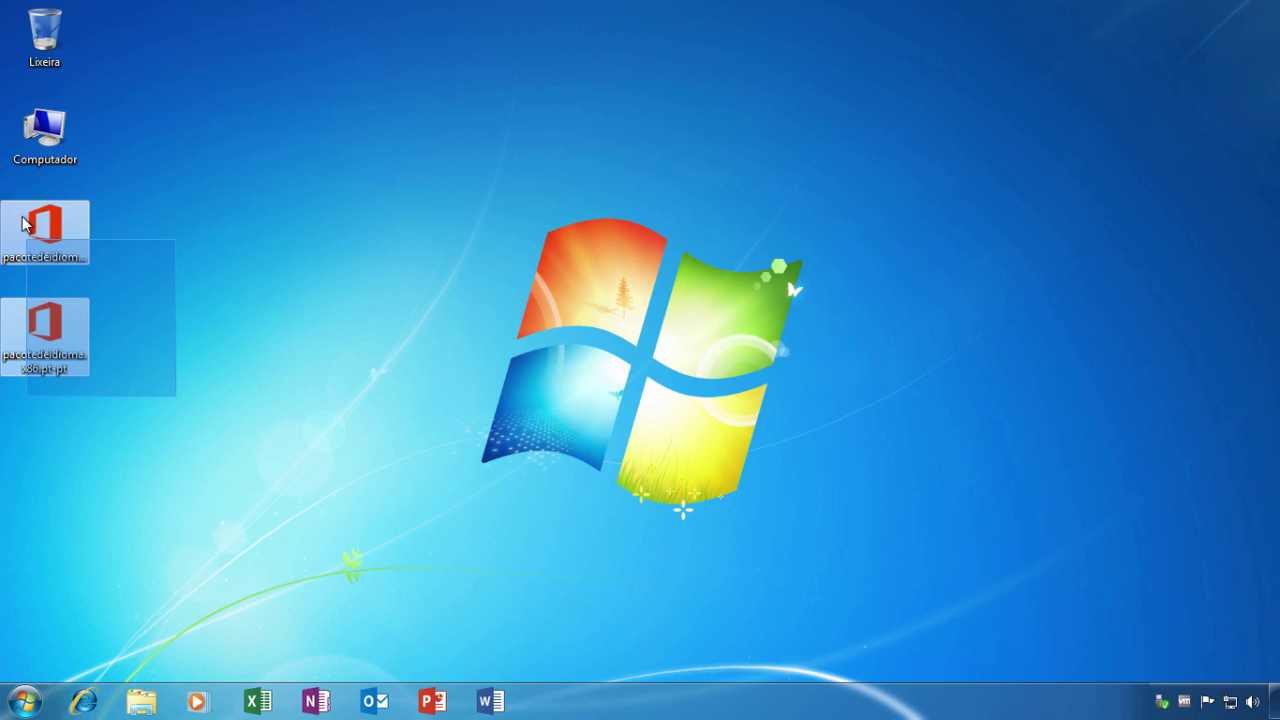
click(262, 268)
Rearrange the two language pack files on the desktop, then briefly open and close Word
click(68, 230)
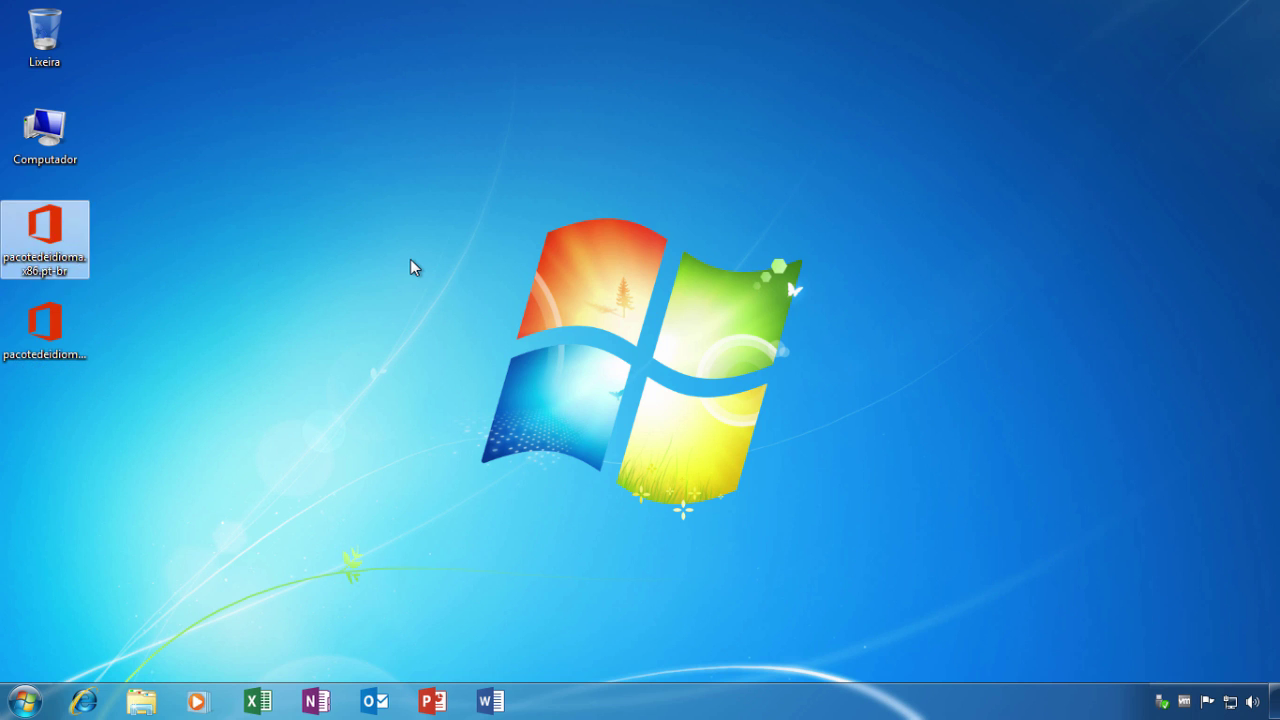
click(410, 266)
click(45, 232)
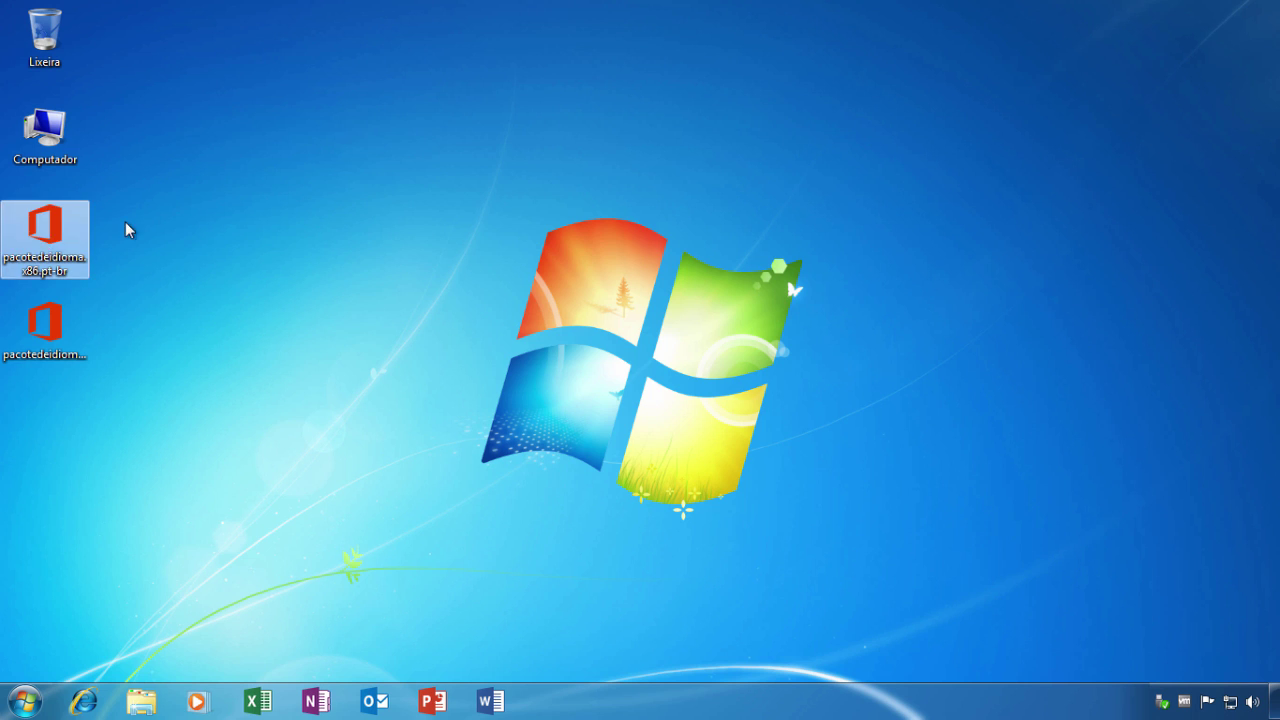
click(321, 264)
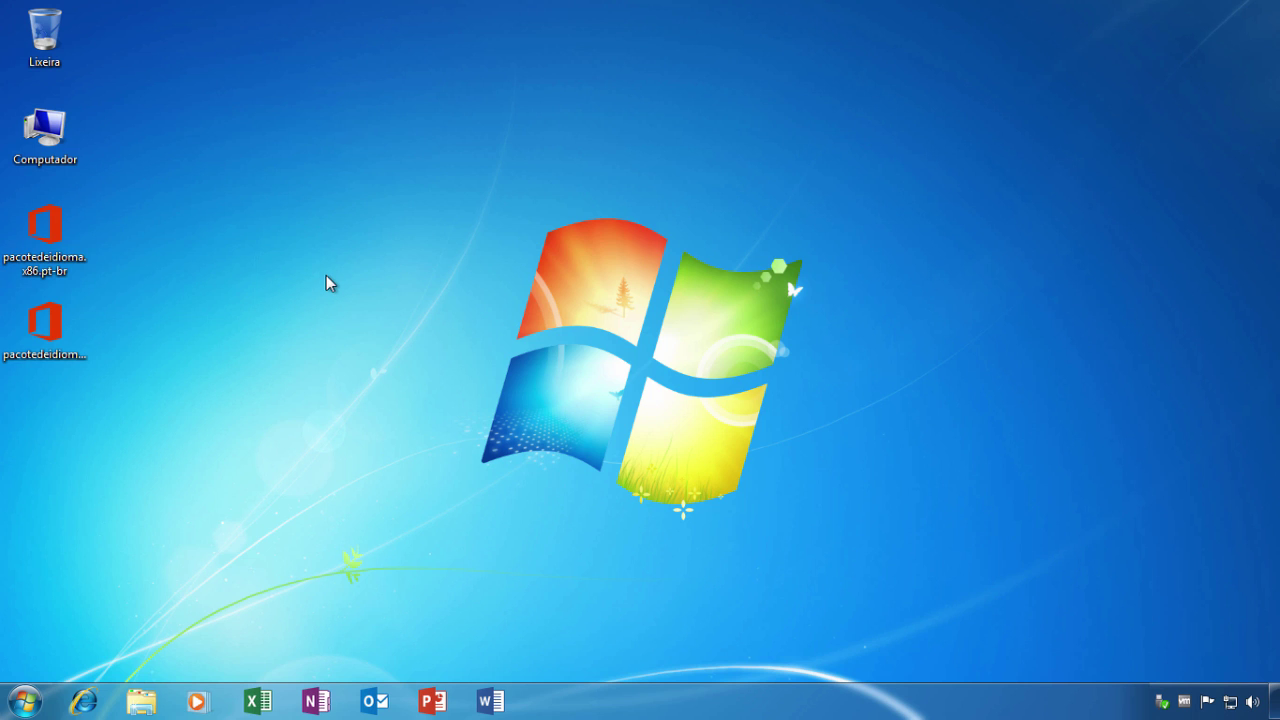
click(45, 325)
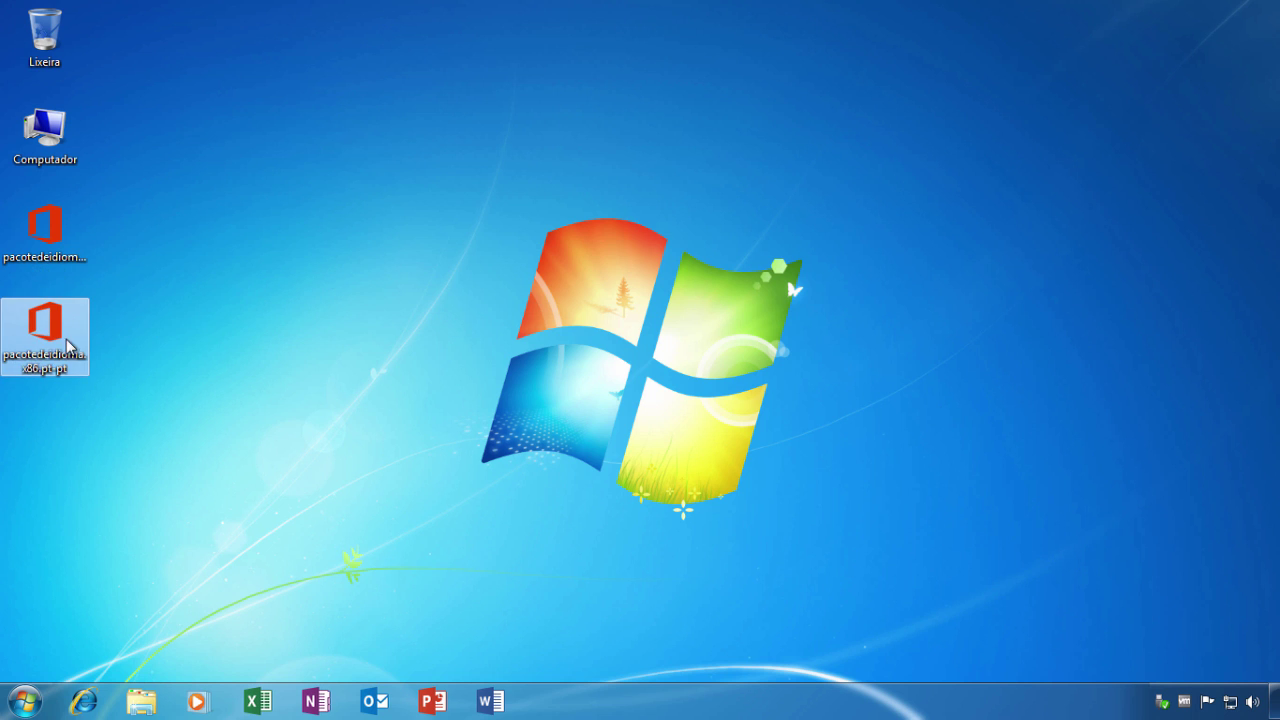
drag(52, 333, 45, 228)
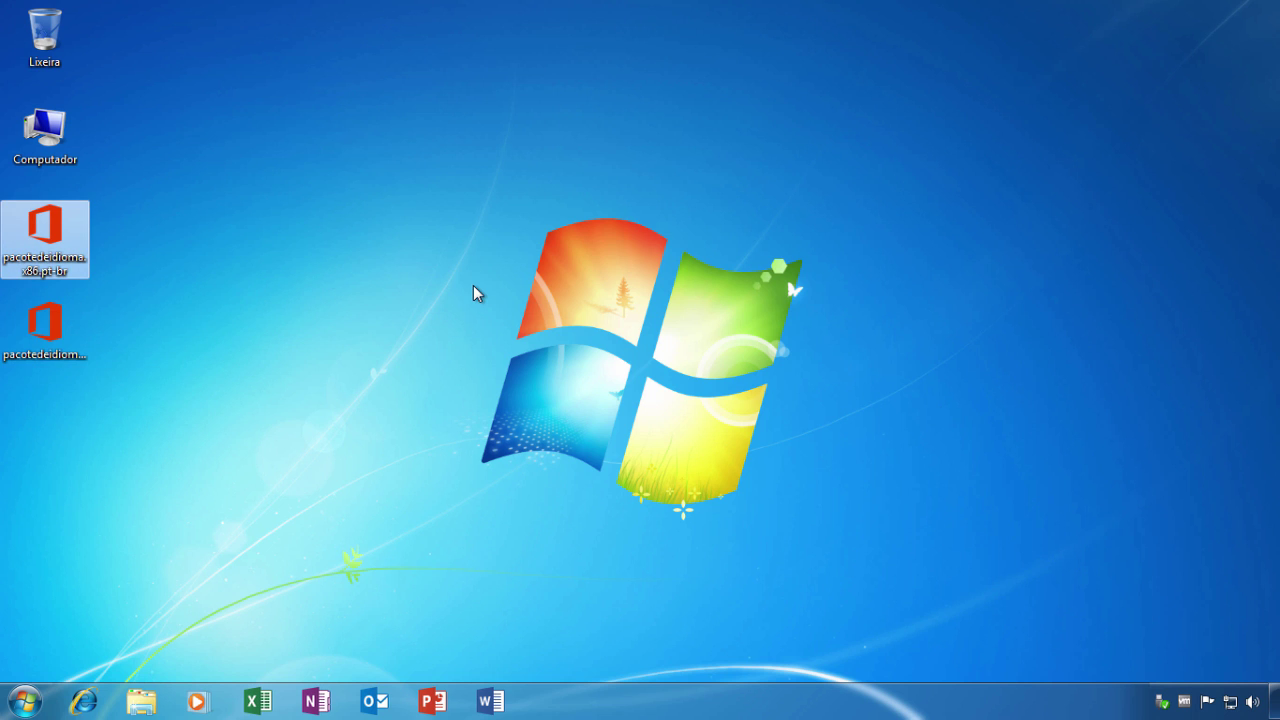
click(198, 229)
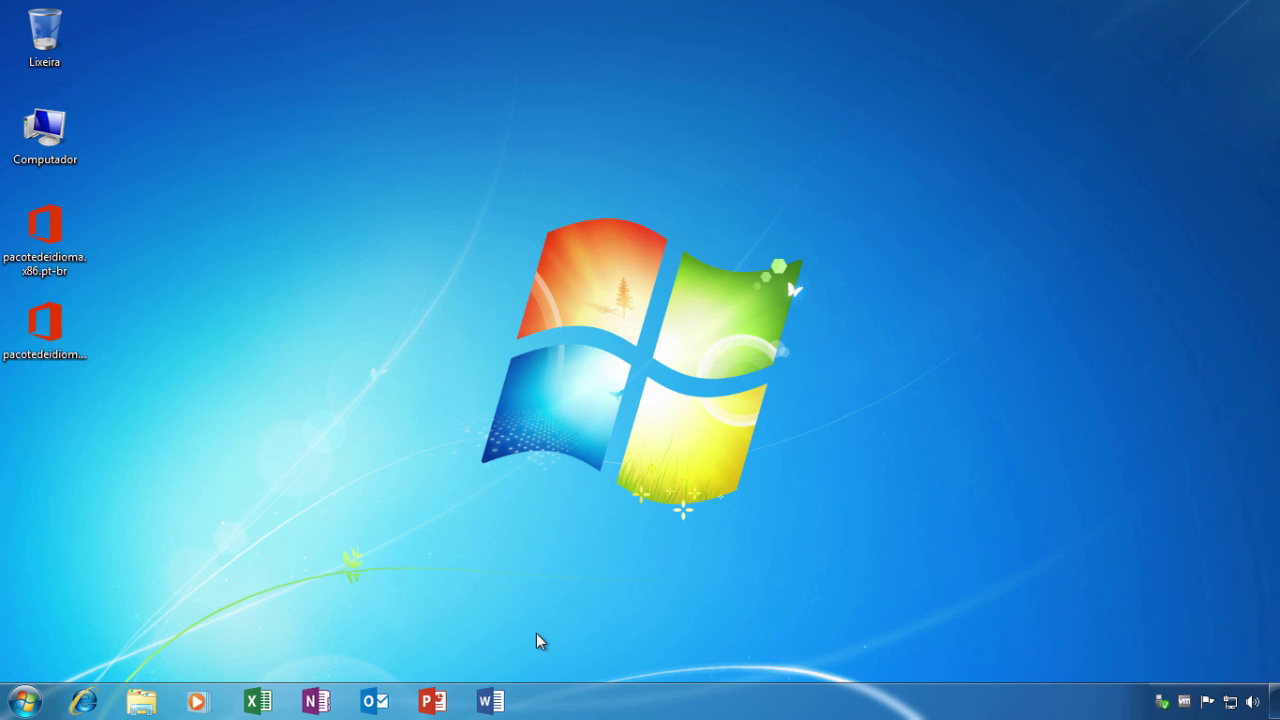
click(491, 701)
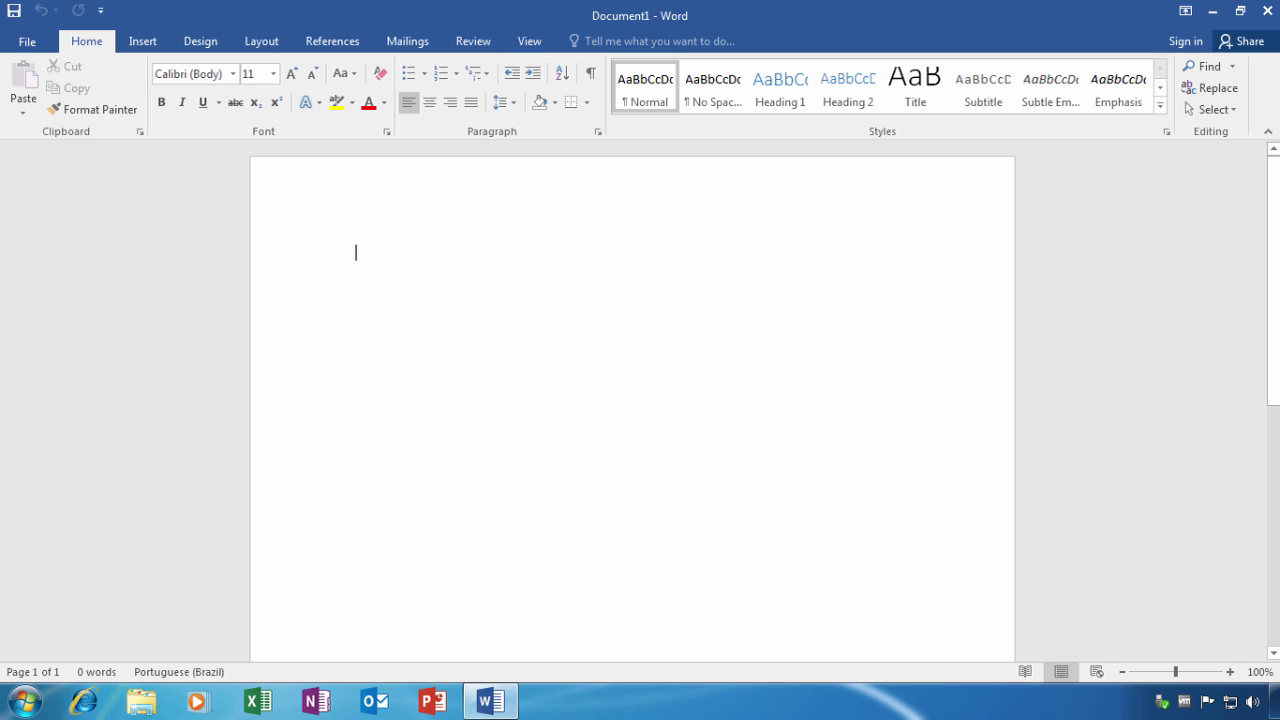
click(1269, 13)
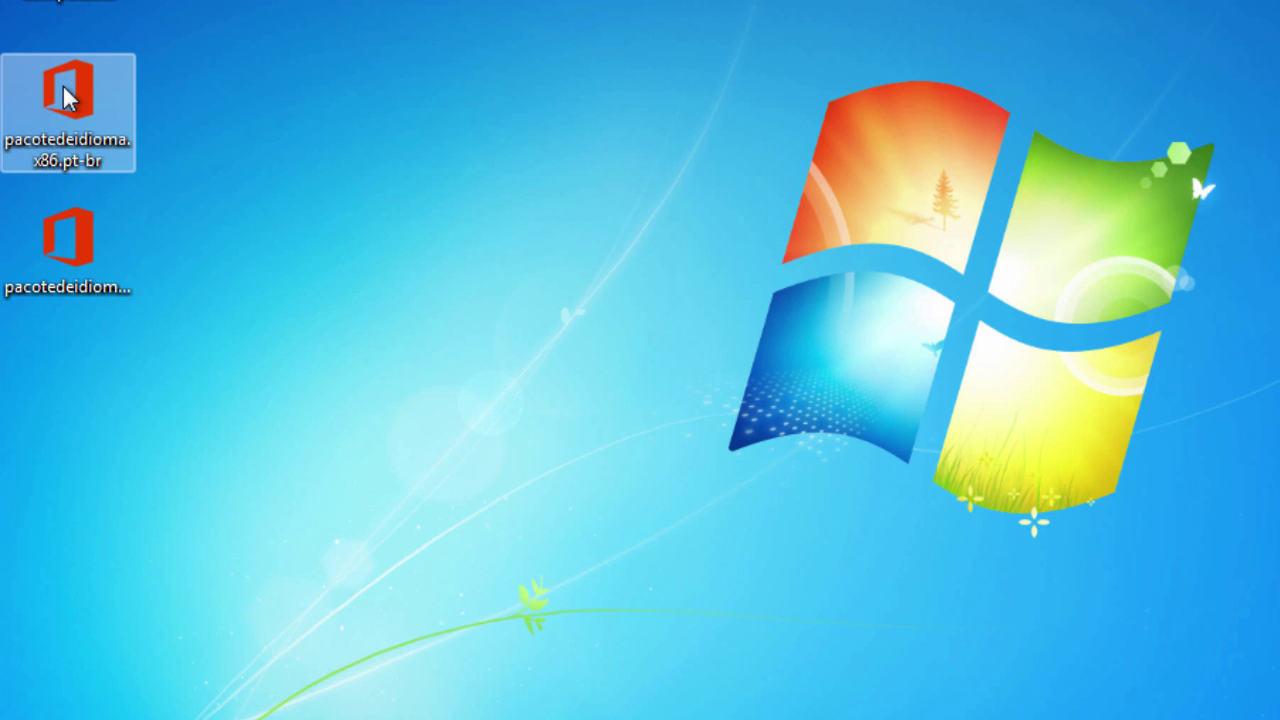
Run pacotedeidioma.x86.pt-br as administrator and allow it to make changes
right_click(66, 97)
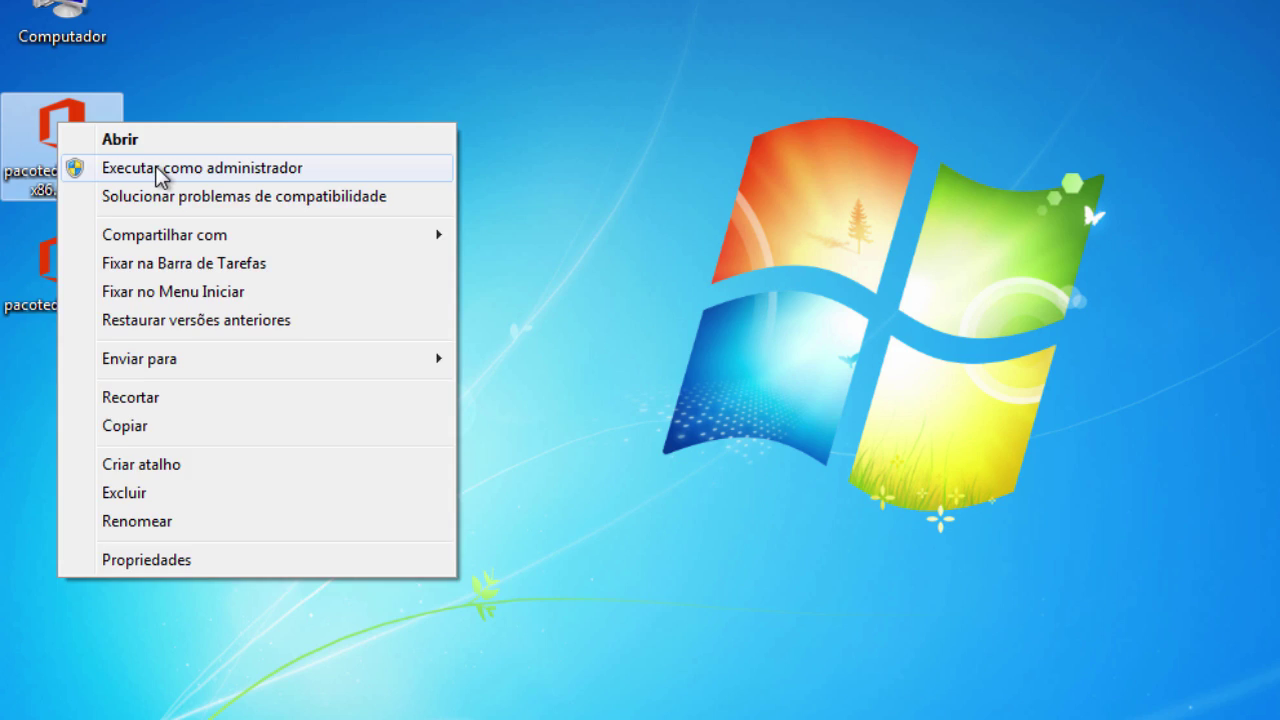
click(185, 140)
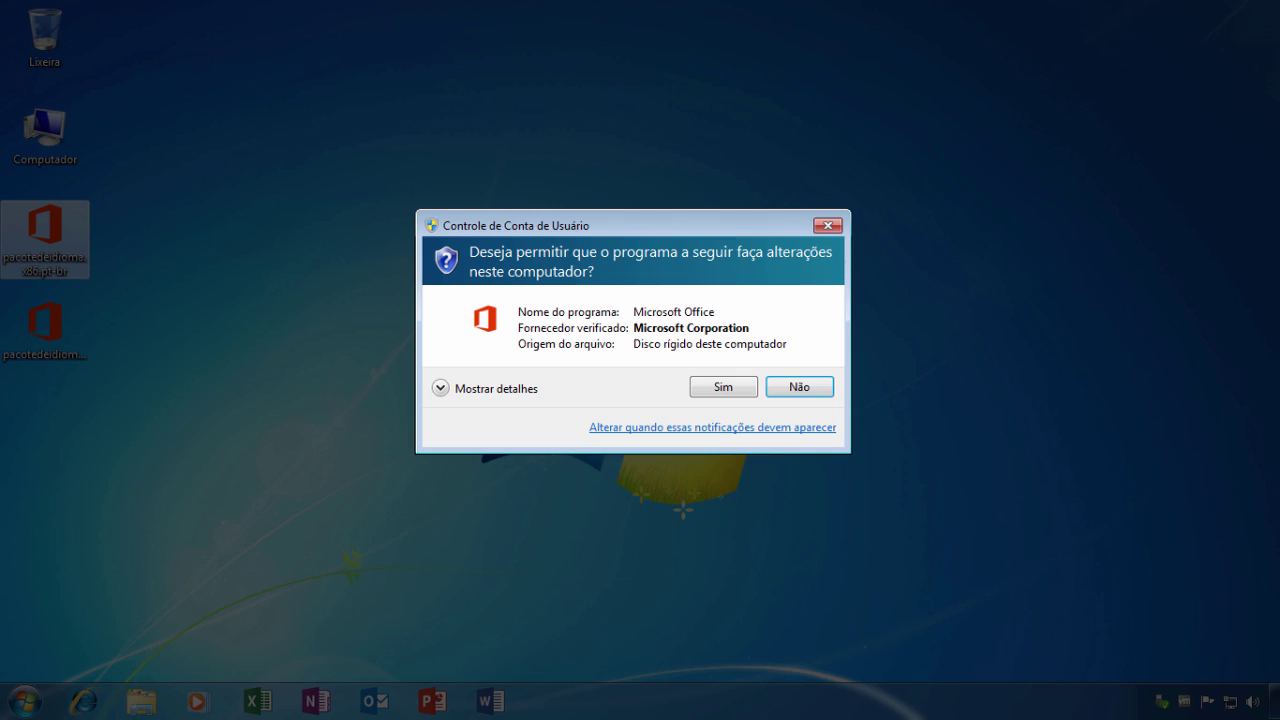
click(740, 396)
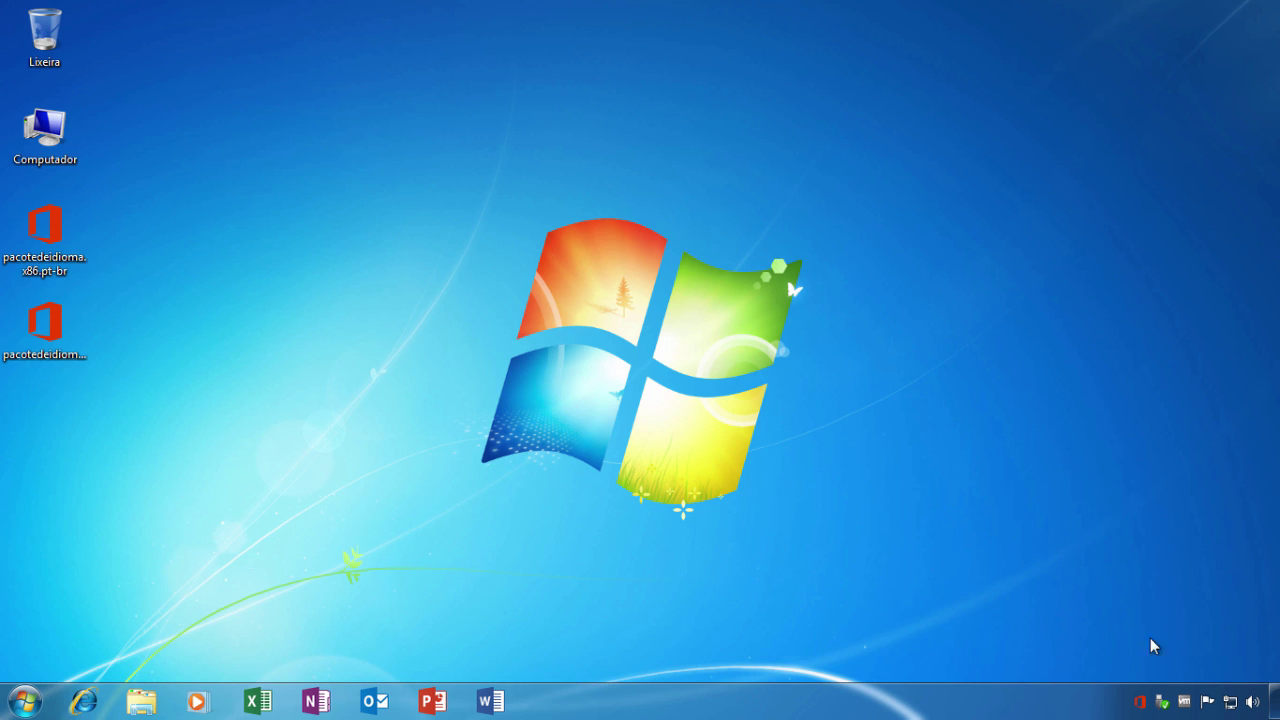
Check the pt-br language pack's background installation progress from the Office tray icon
click(1141, 703)
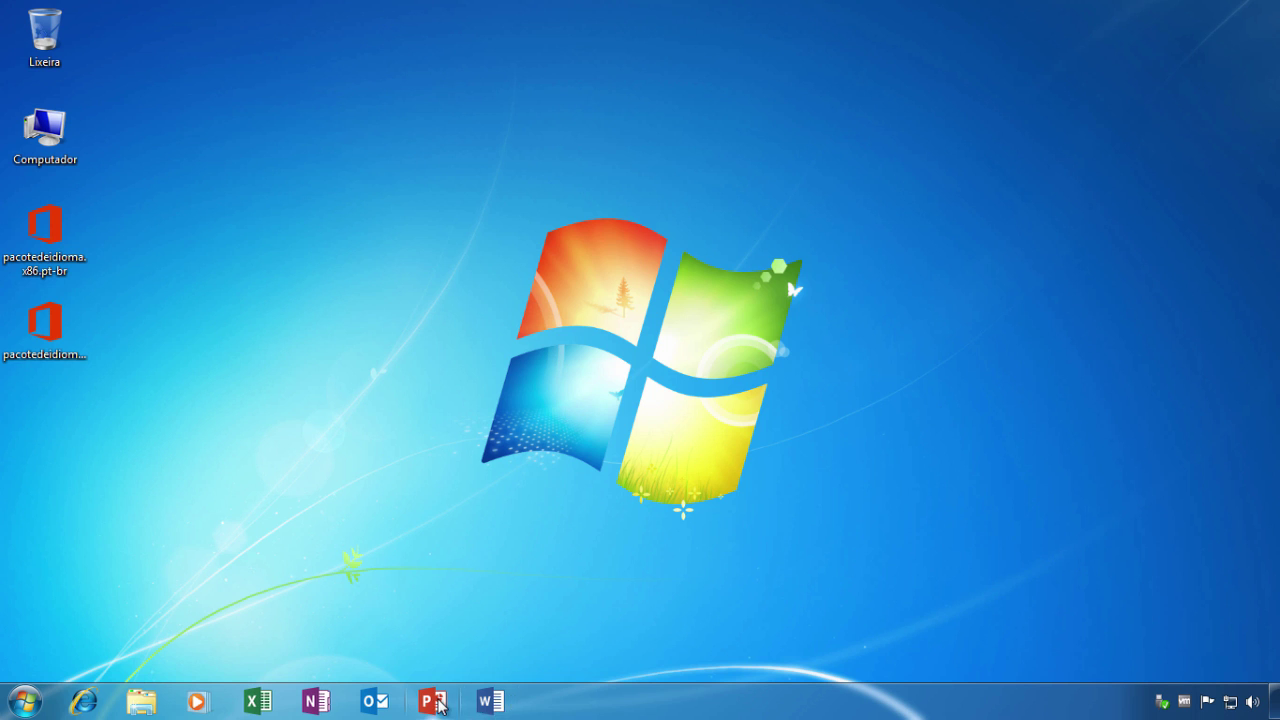
Open Word Options on the Language page and select the Portuguese (Brazil) editing language
click(493, 703)
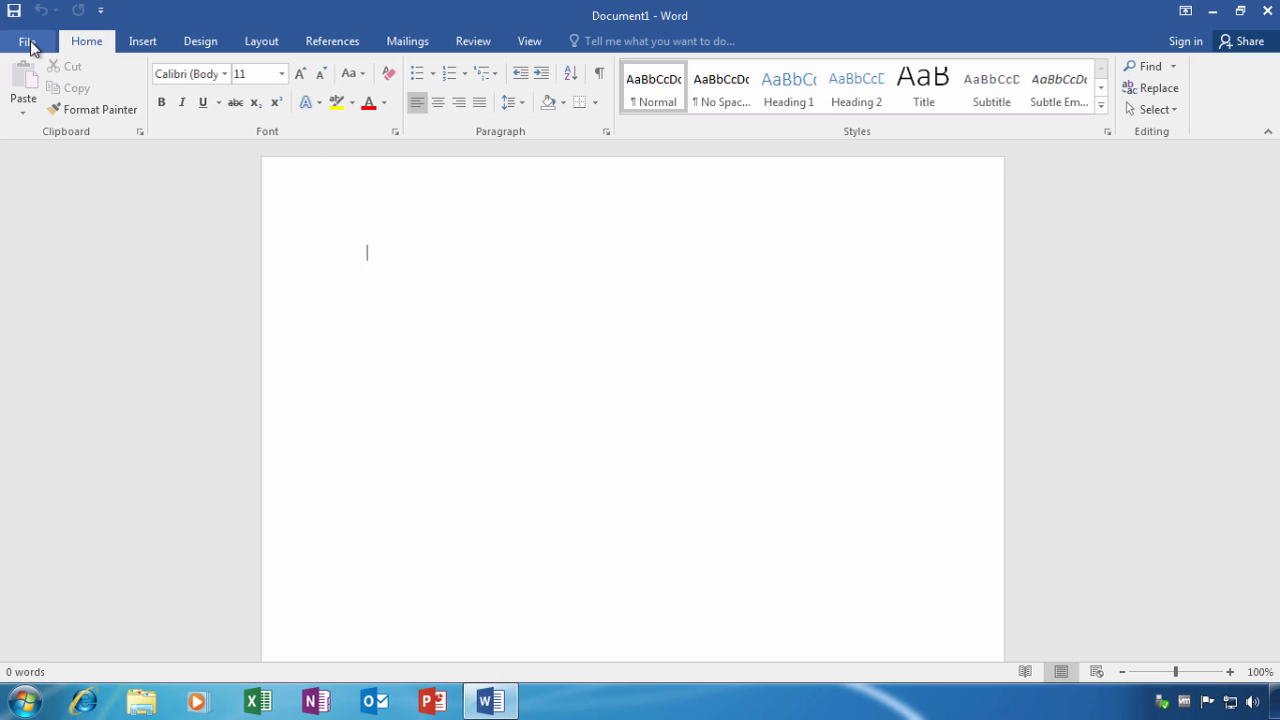
click(27, 41)
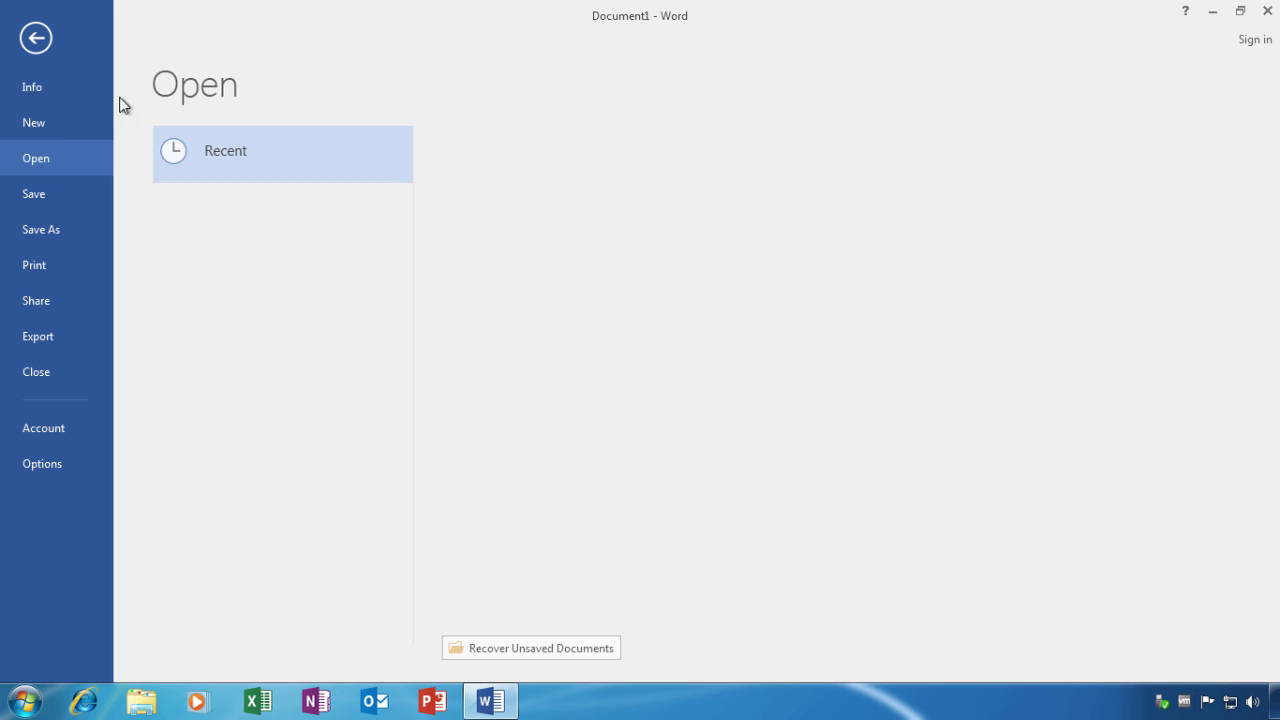
click(40, 465)
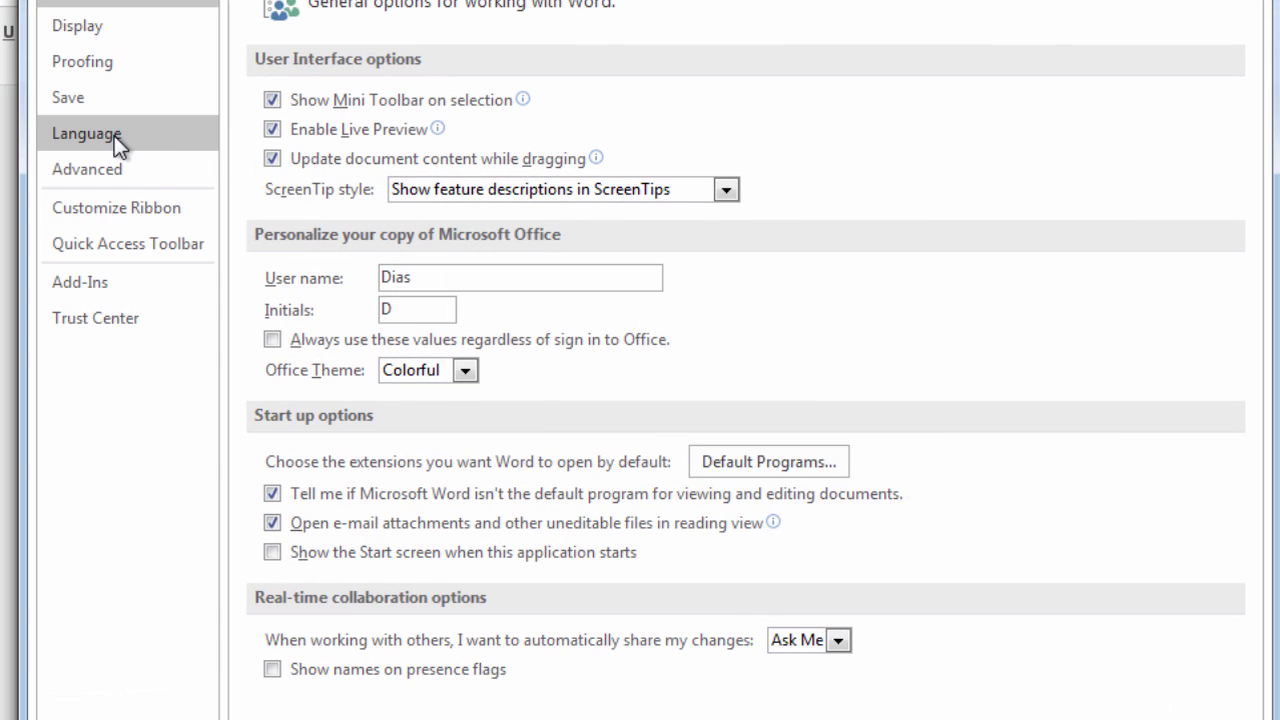
click(116, 134)
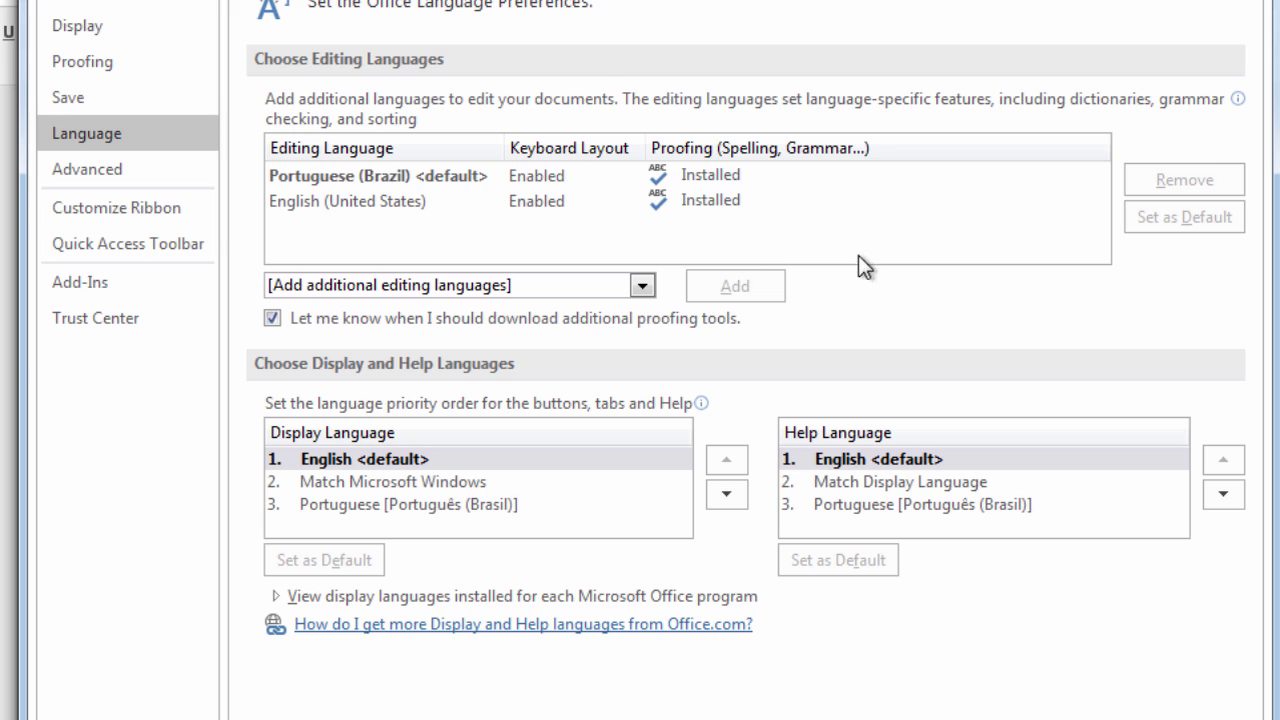
click(364, 204)
click(371, 177)
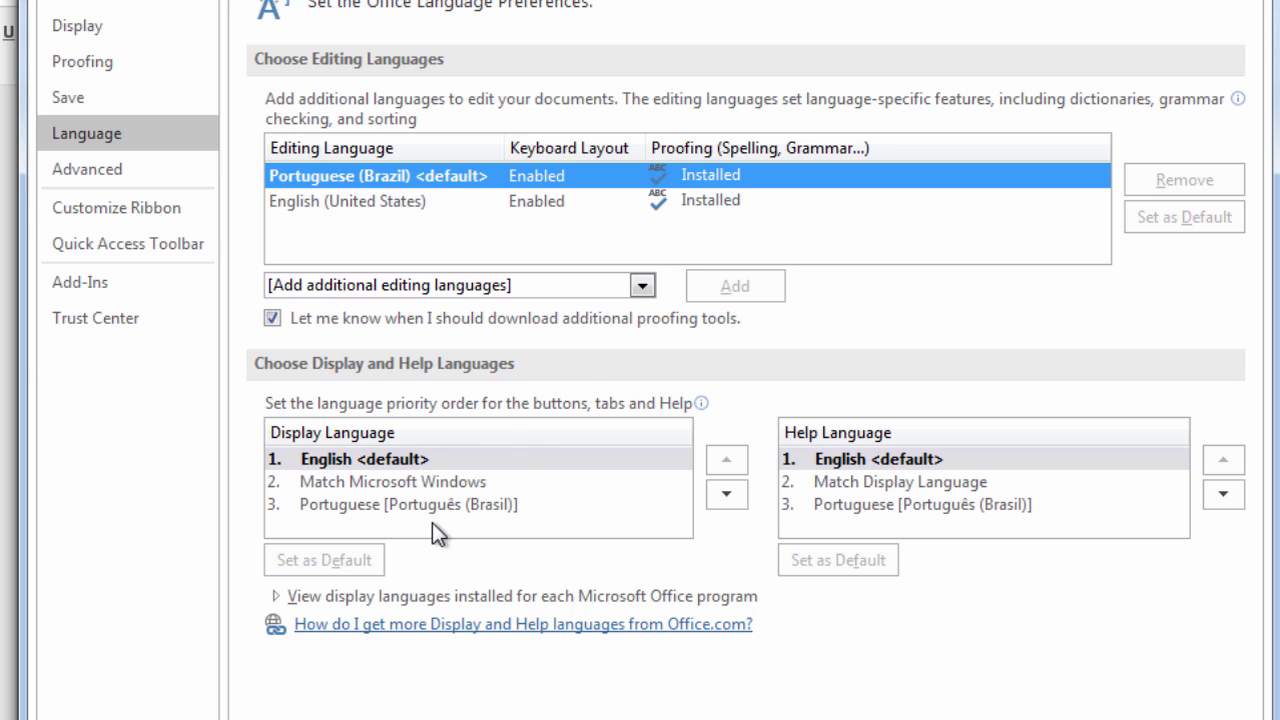
Make Portuguese the default display and help language, confirm the restart notice, and close Word
click(373, 508)
click(804, 508)
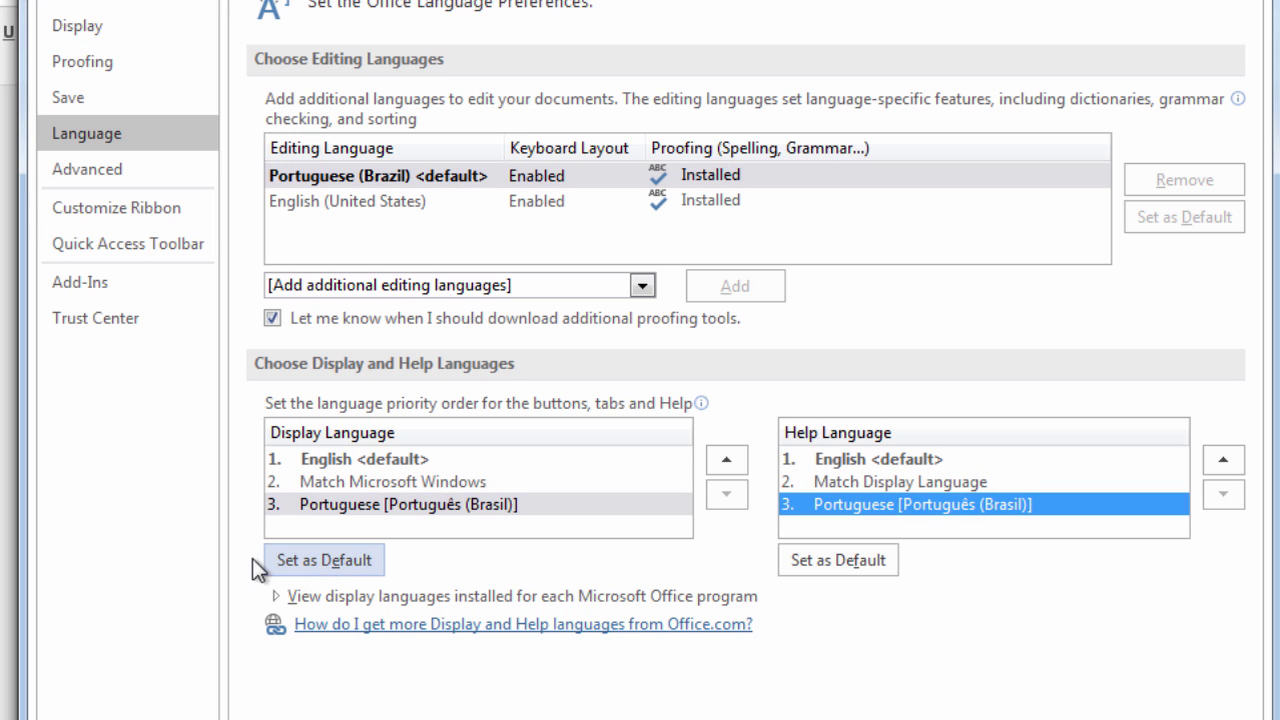
click(319, 565)
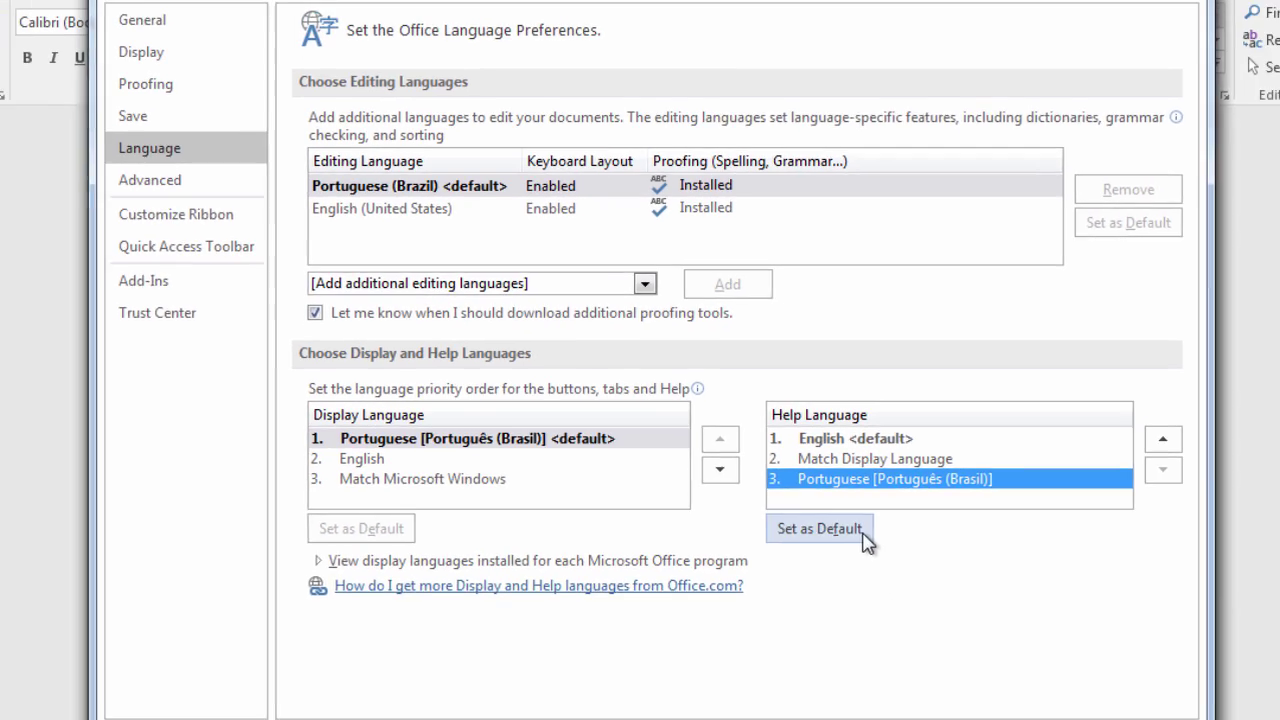
click(850, 560)
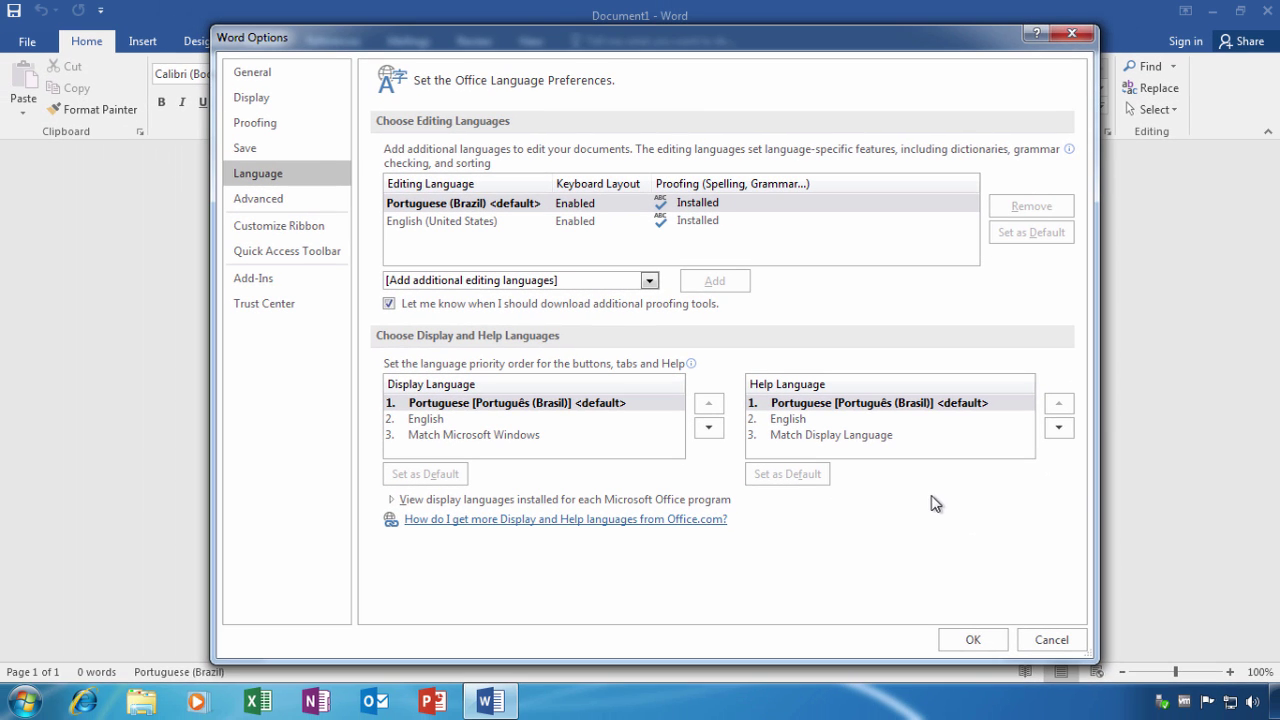
click(995, 634)
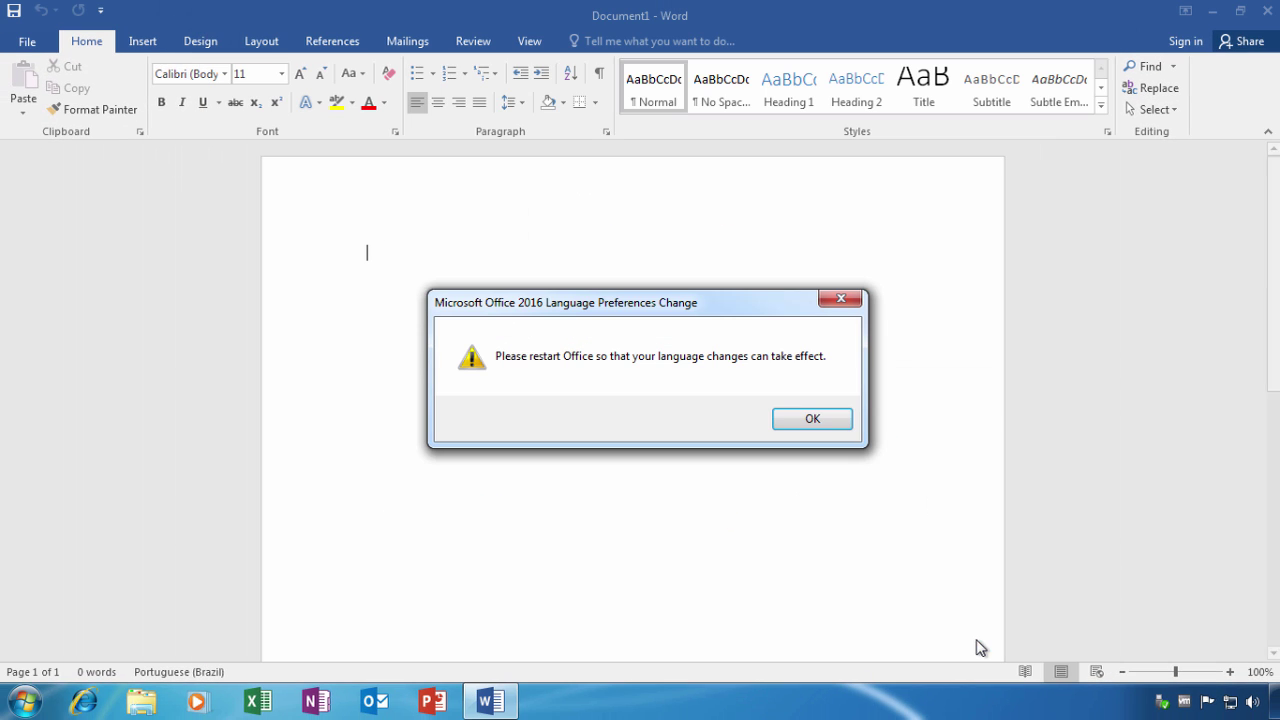
click(836, 426)
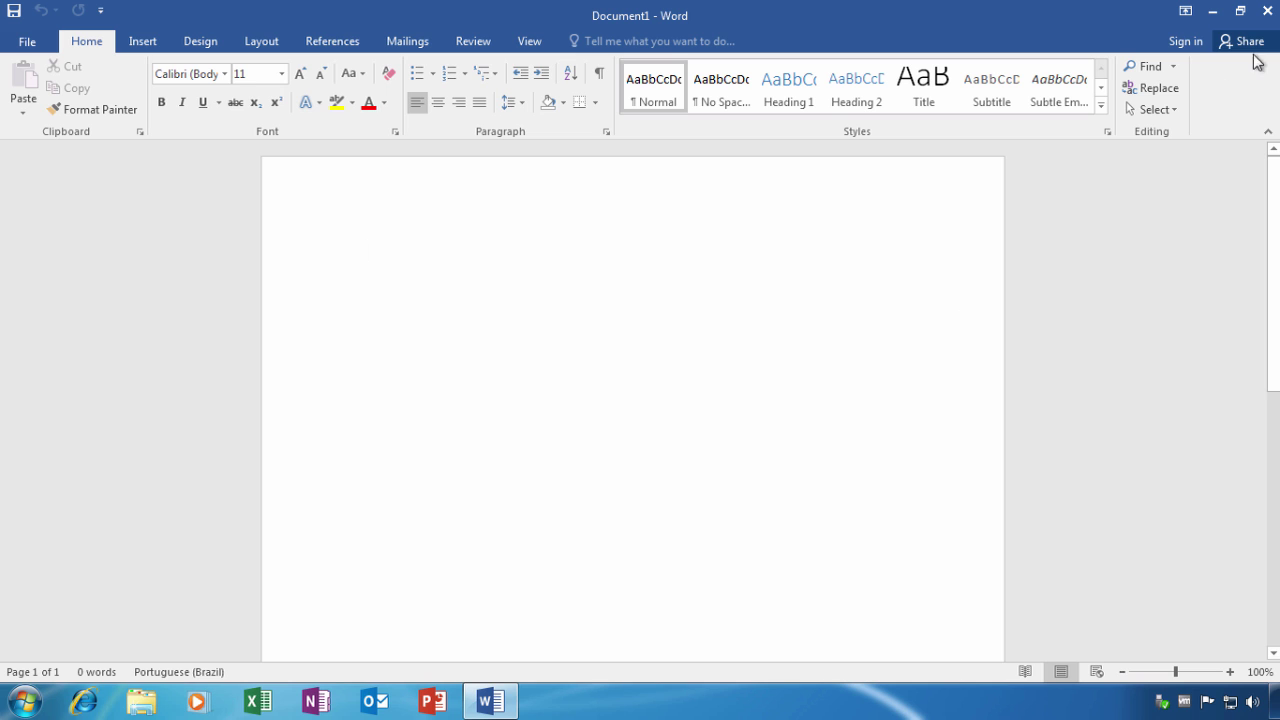
click(1262, 14)
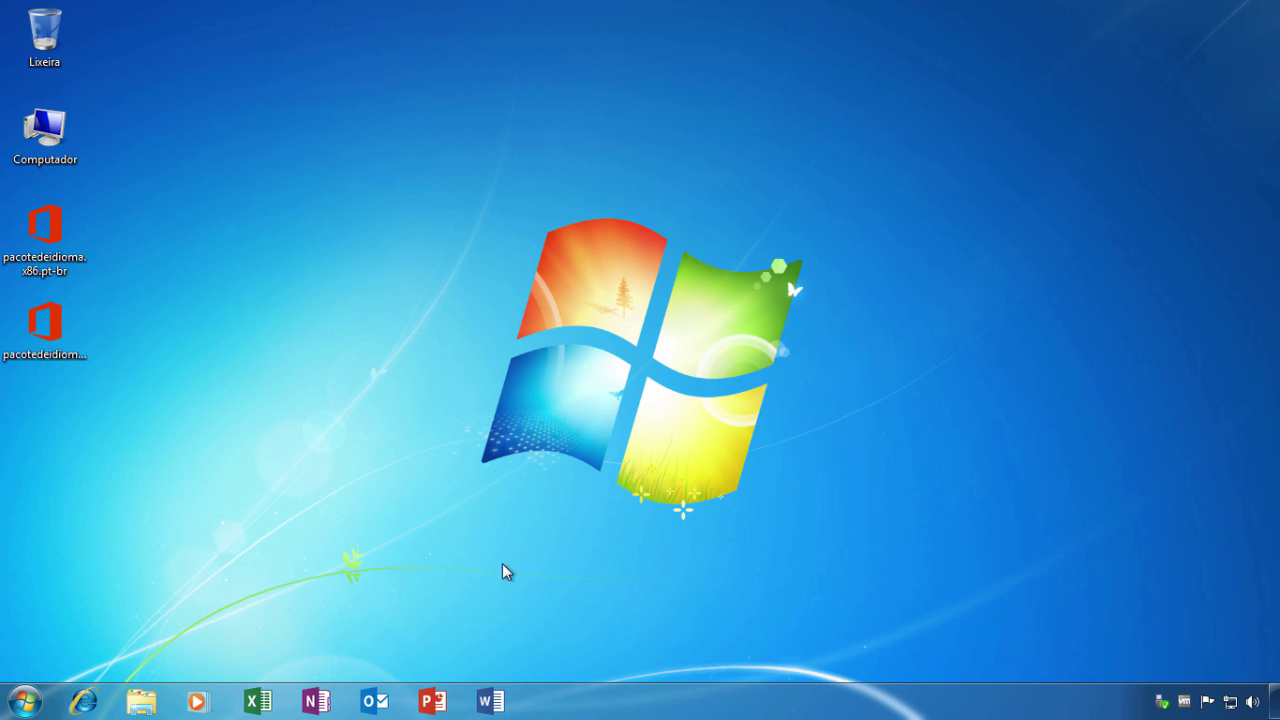
click(490, 701)
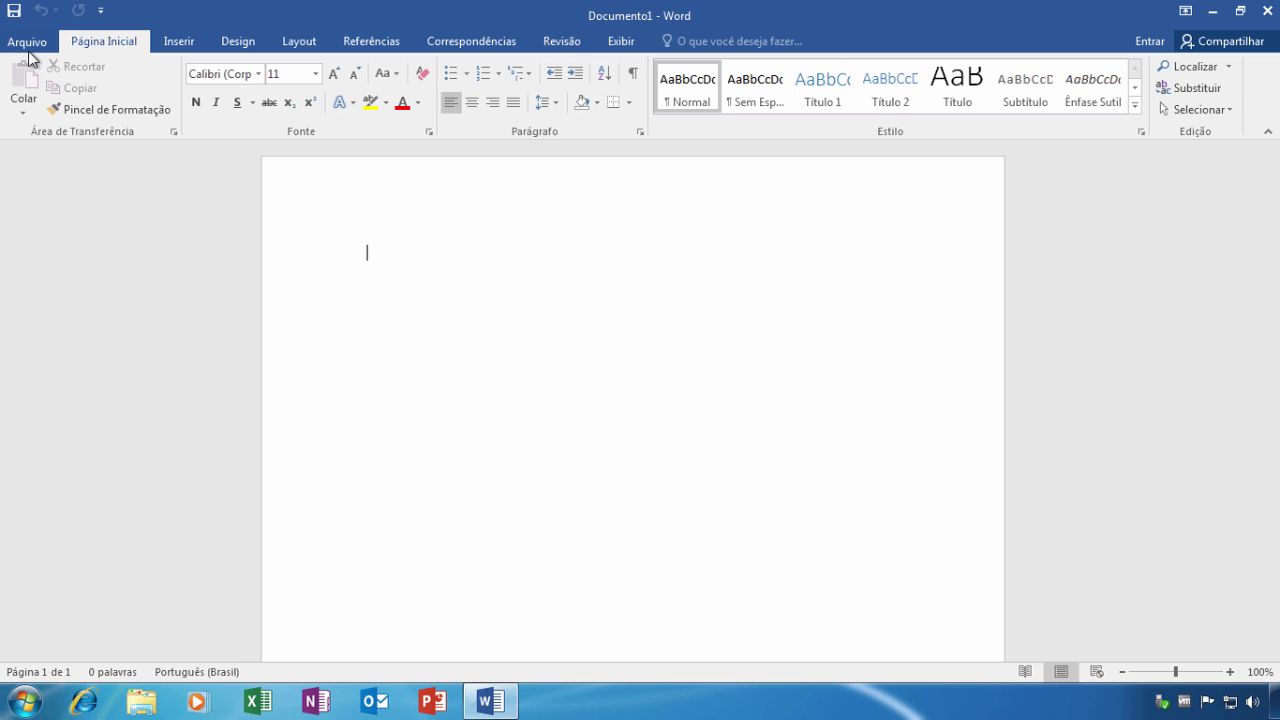
click(27, 44)
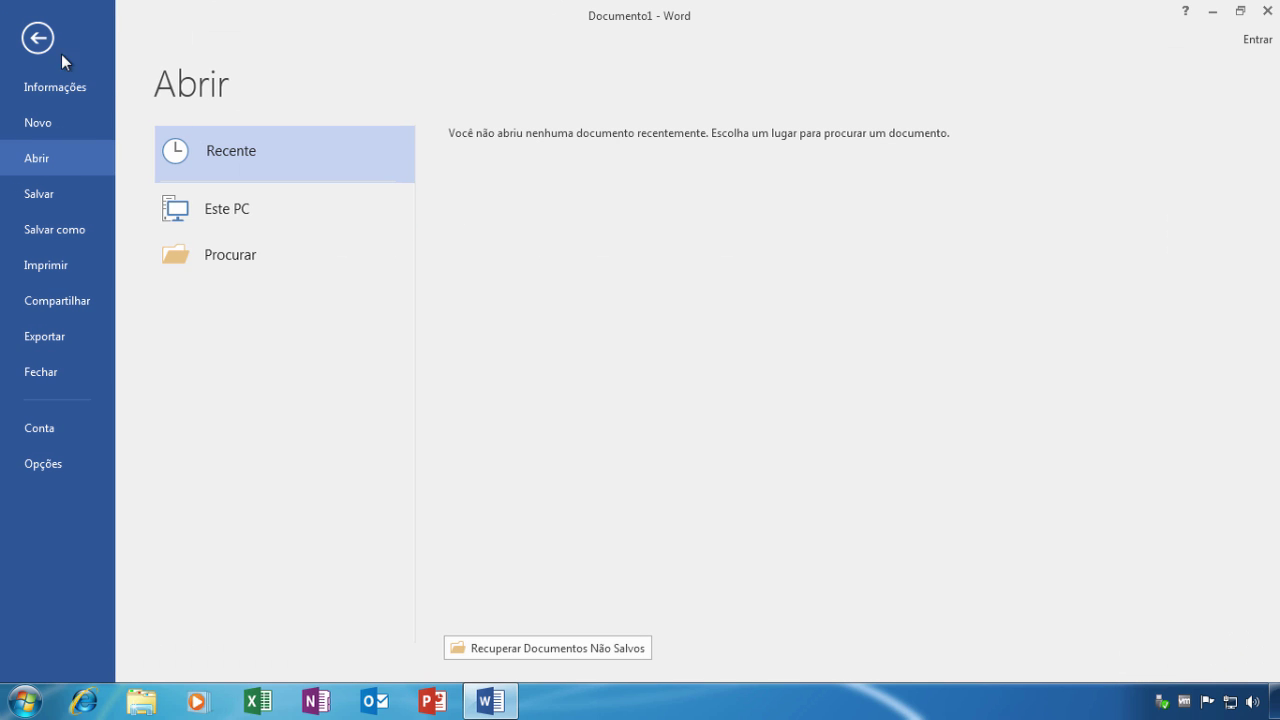
key(Escape)
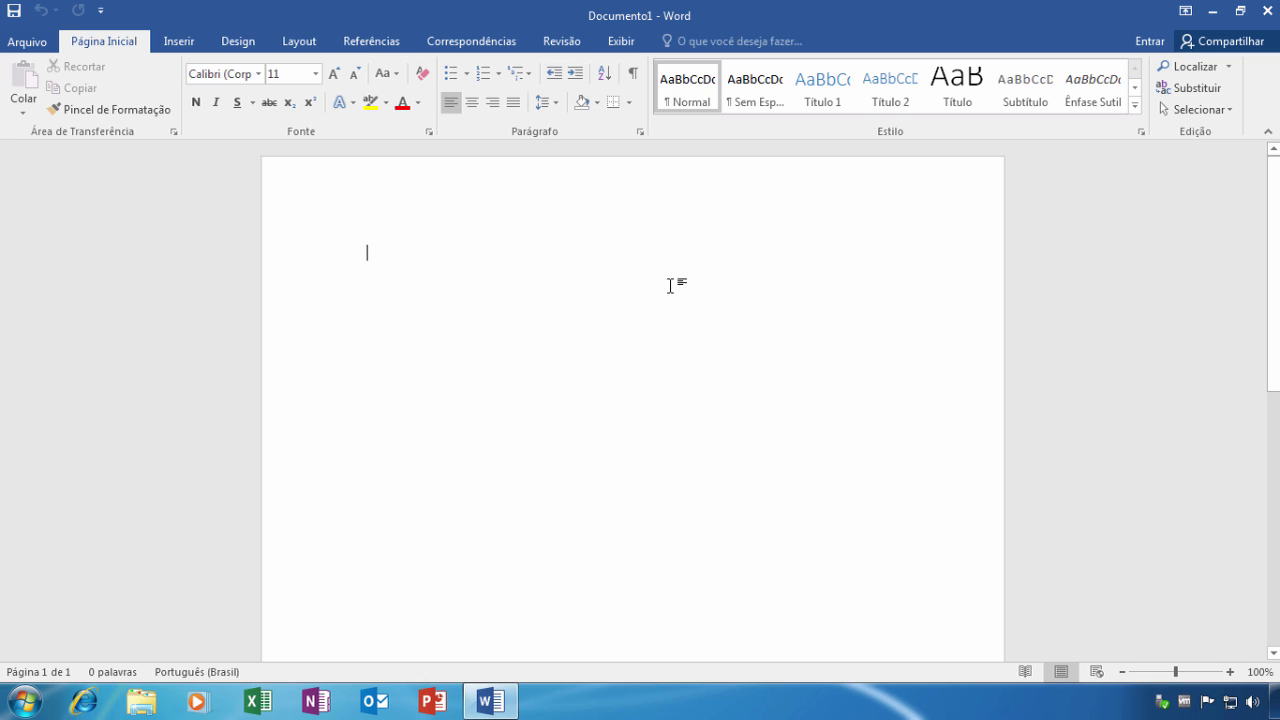
click(1266, 12)
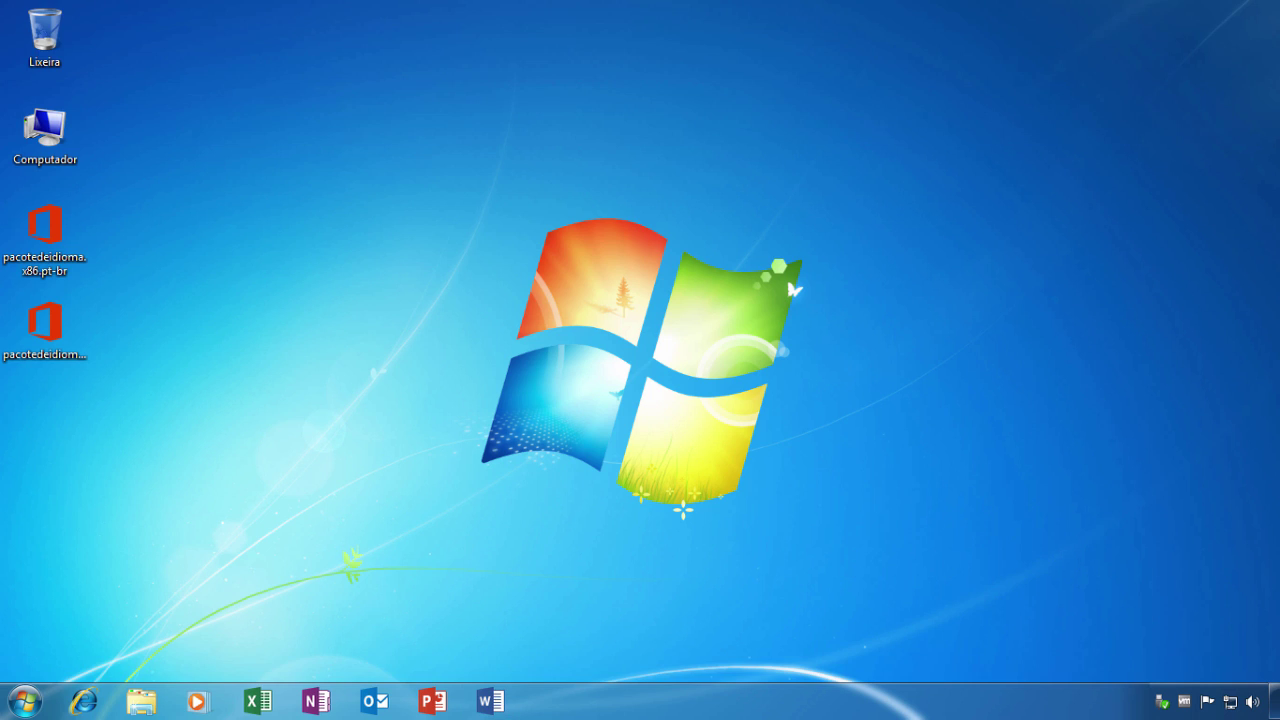